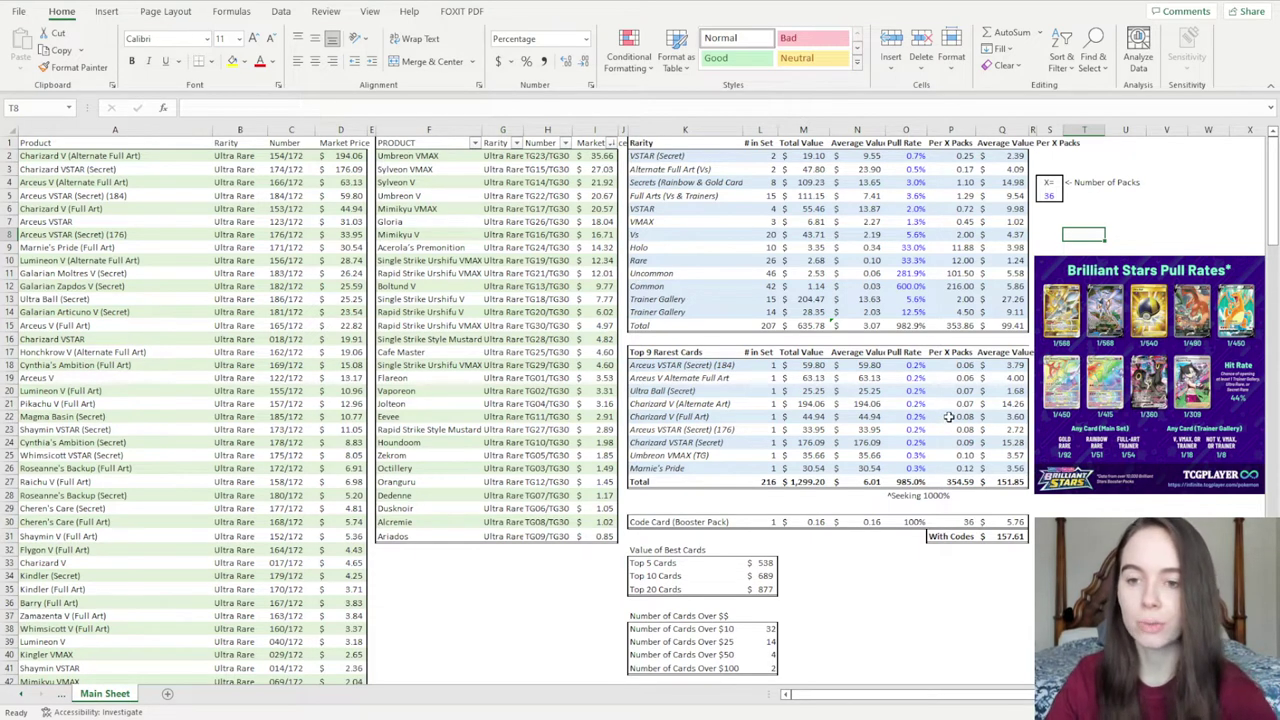
Step: Examine the Brilliant Stars pull rates picture, the box market price and the highest-priced cards in the product list
left_click(1104, 328)
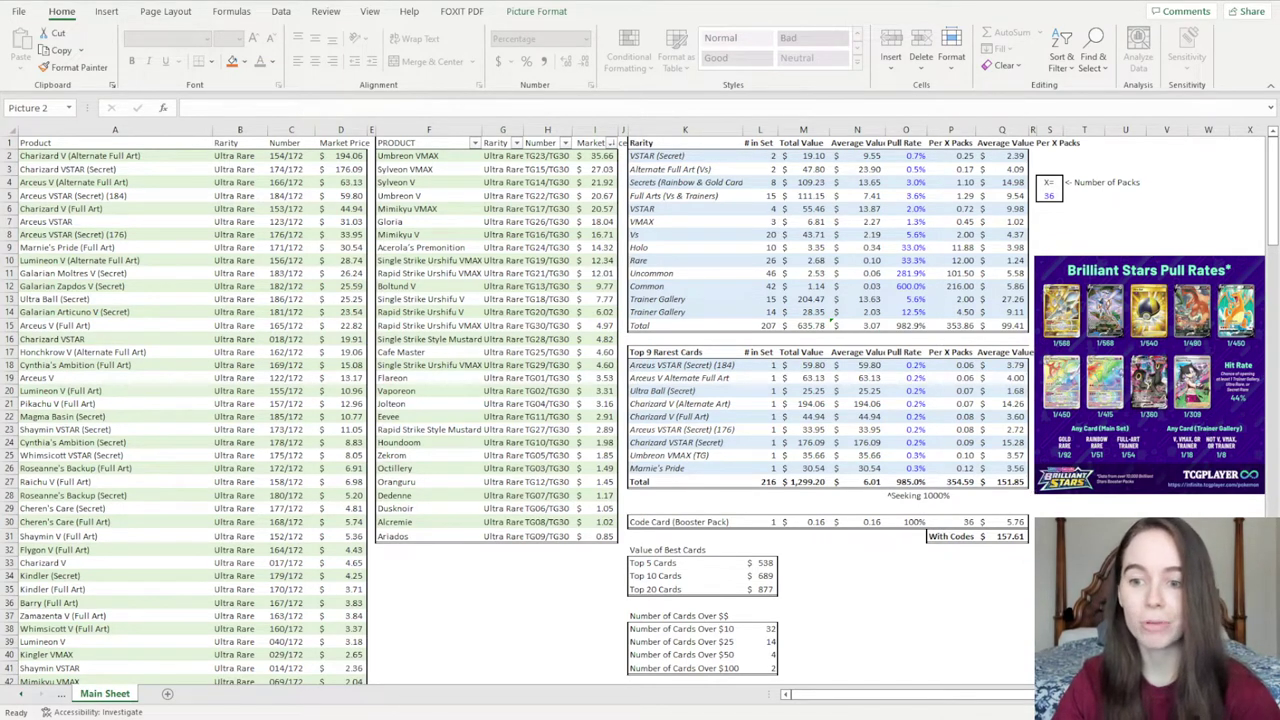
left_click(1194, 438)
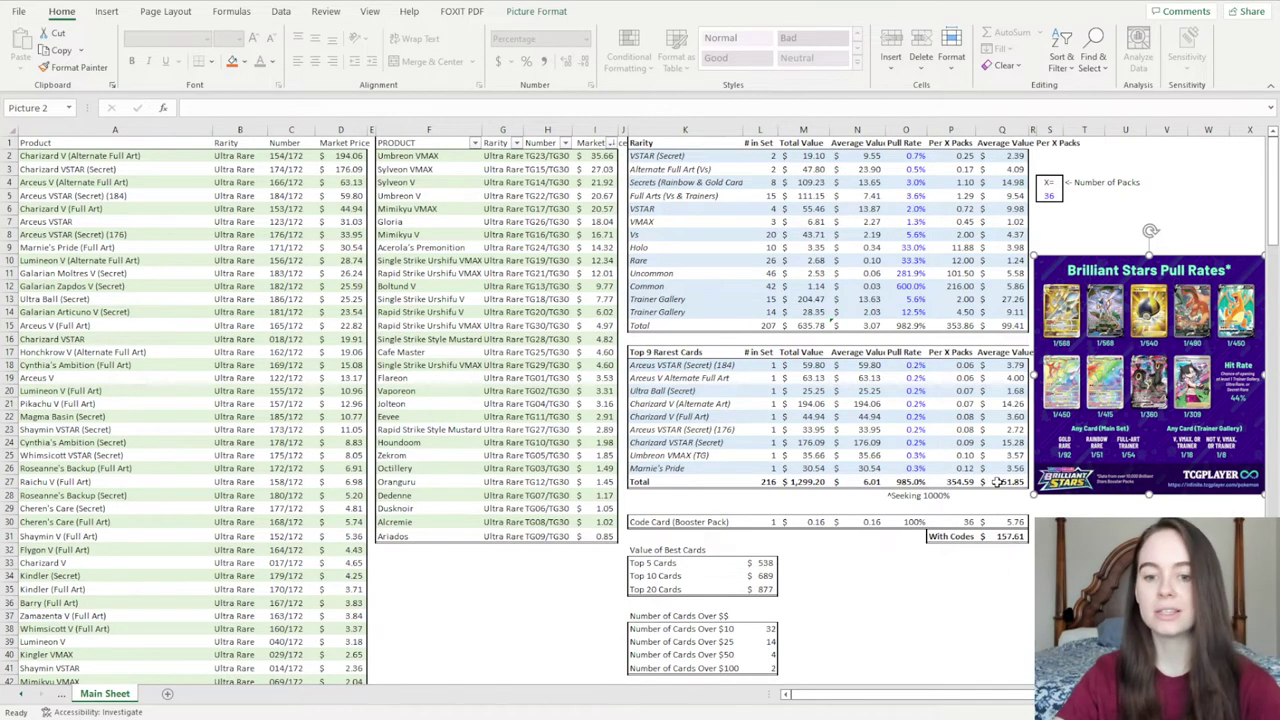
scroll(983, 494, "down", 1)
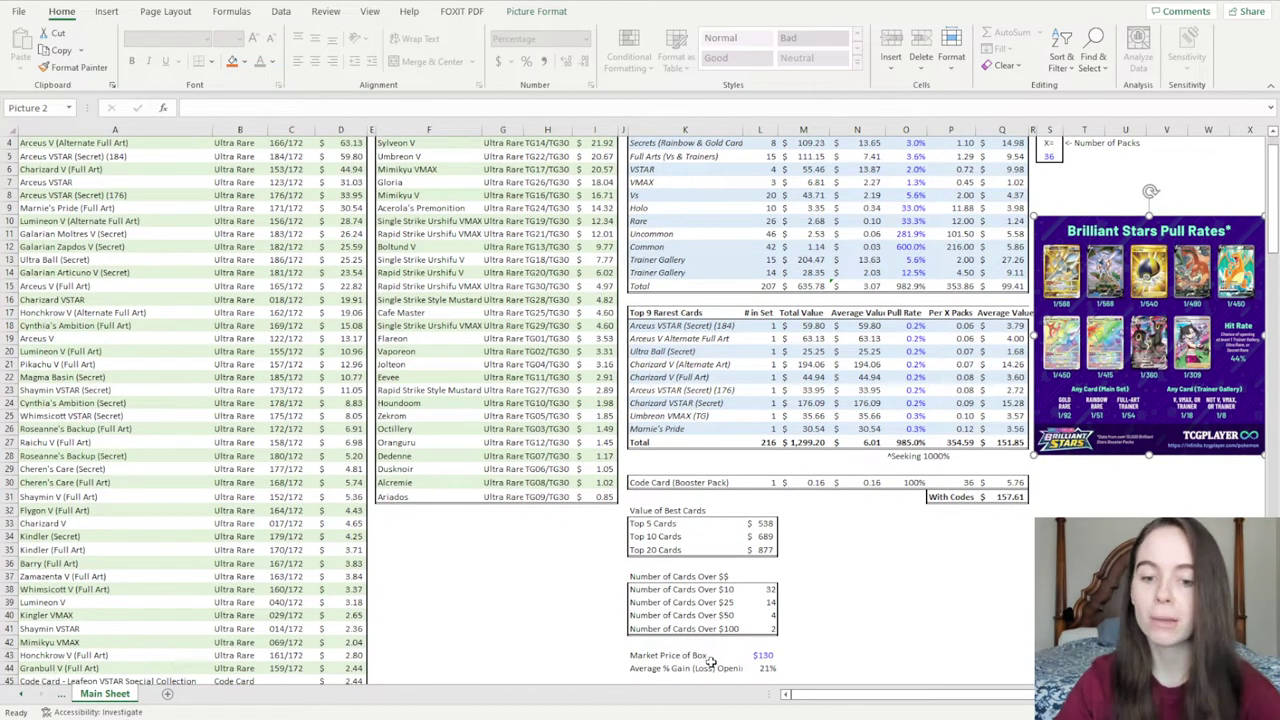
left_click(765, 654)
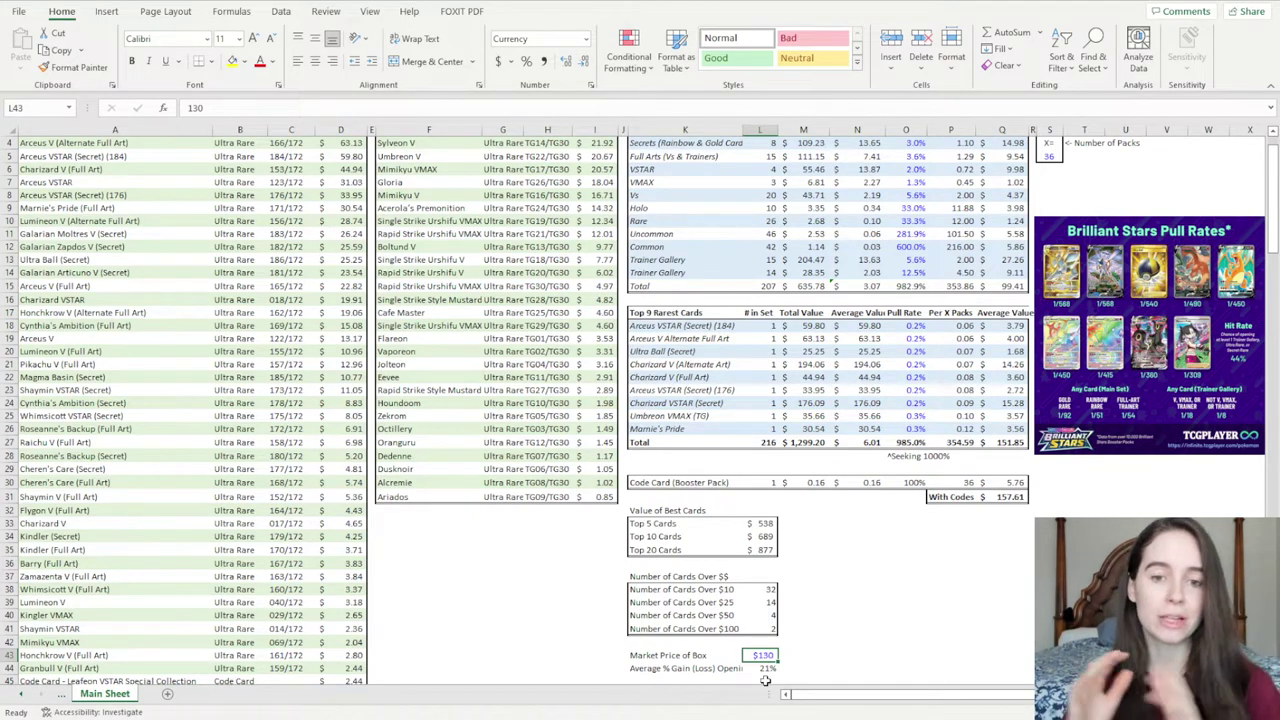
scroll(699, 492, "up", 1)
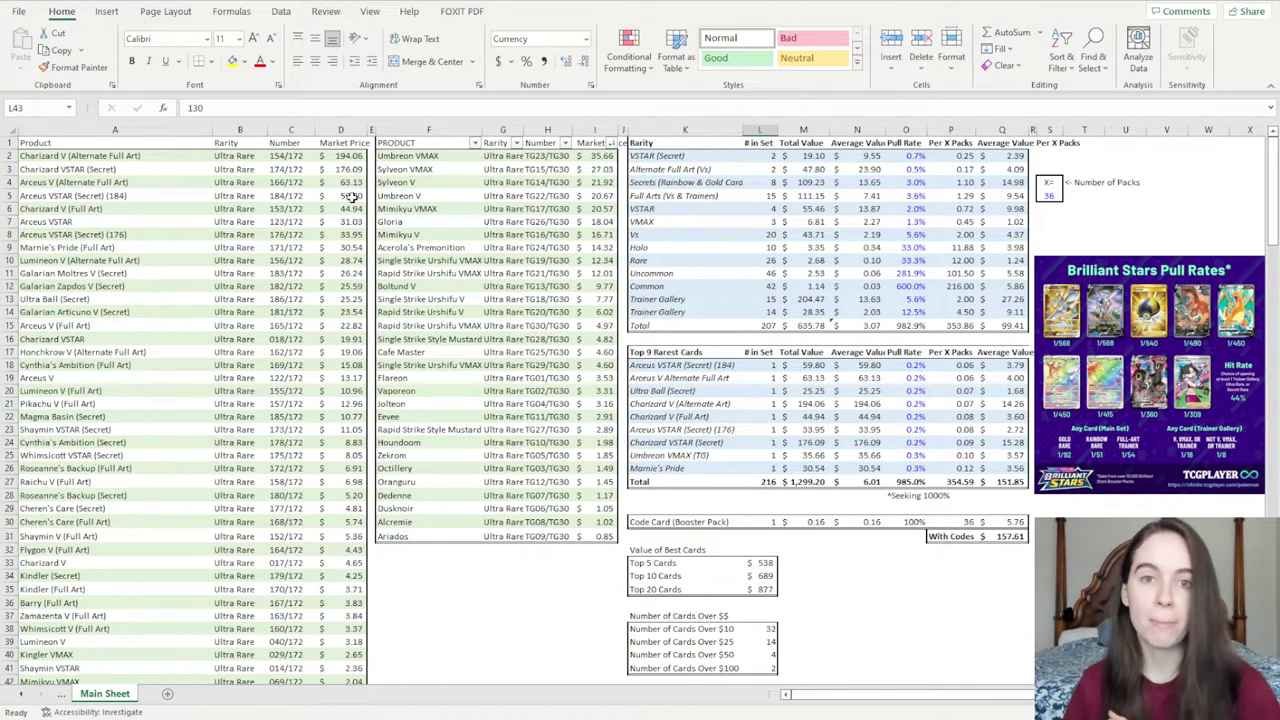
left_click(335, 156)
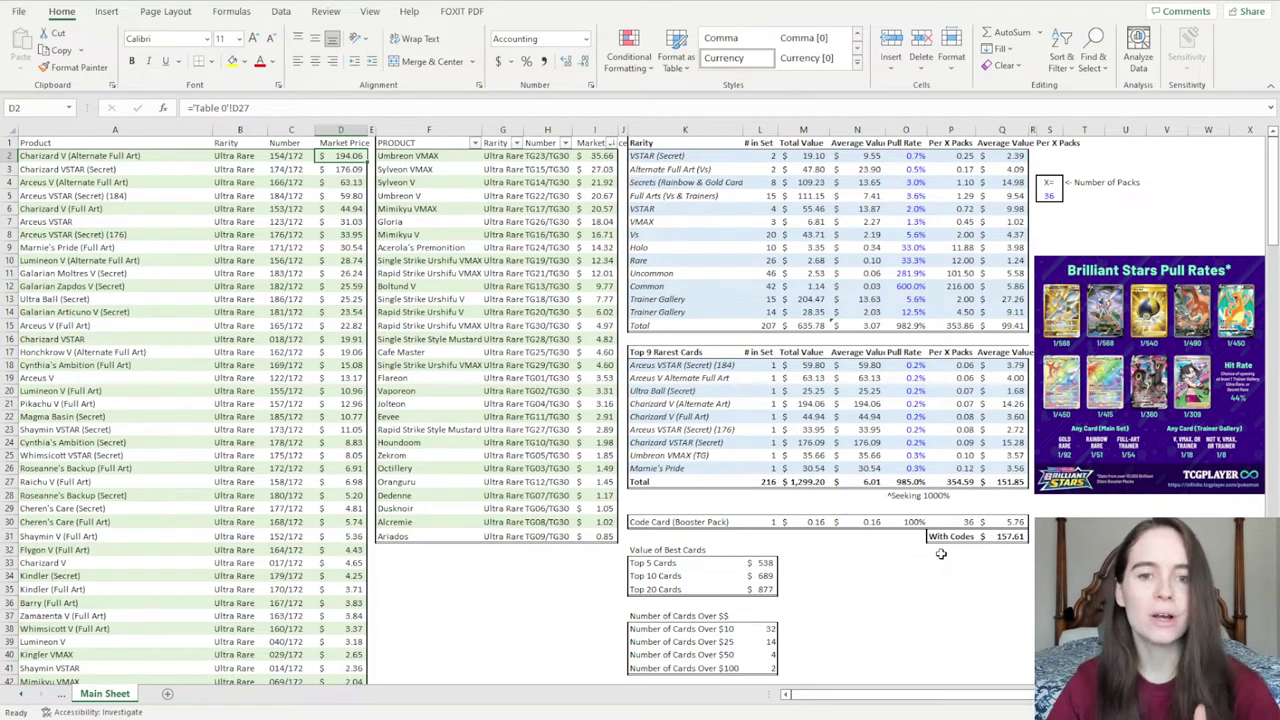
Step: Set the Market Price of Box to $100 and check the average percentage gain from opening
scroll(848, 477, "down", 1)
scroll(851, 472, "down", 2)
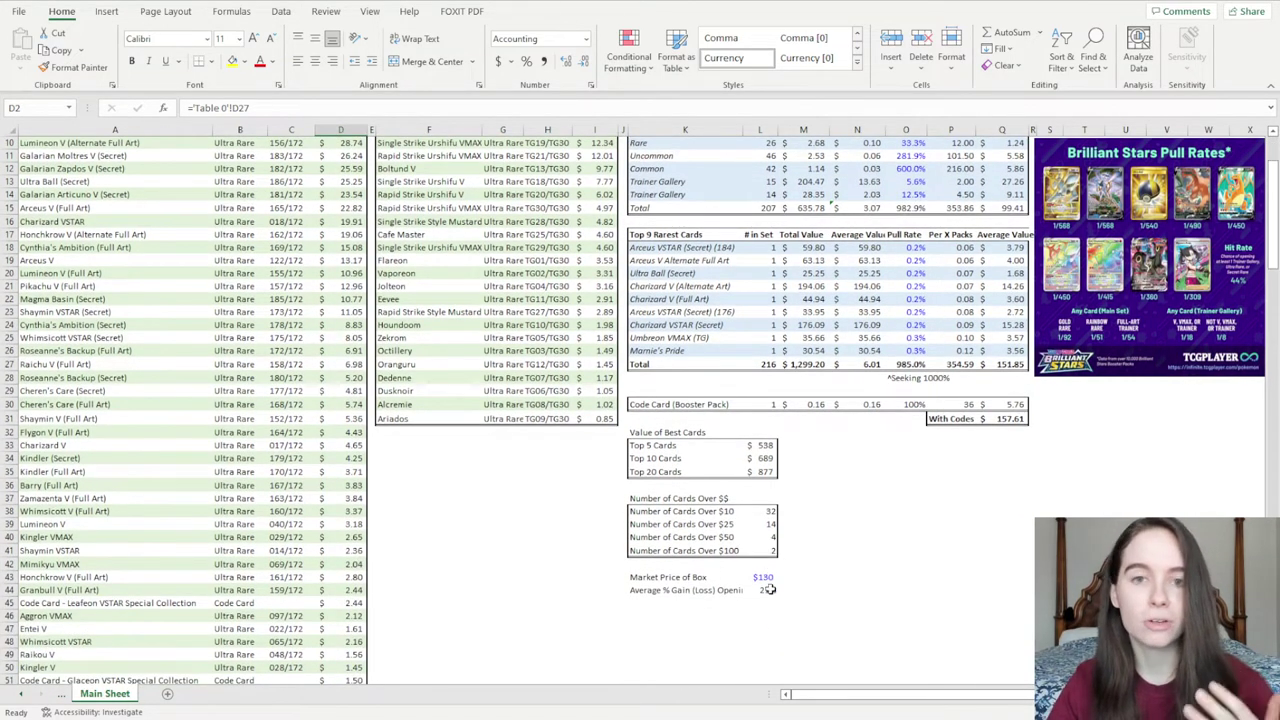
left_click(764, 577)
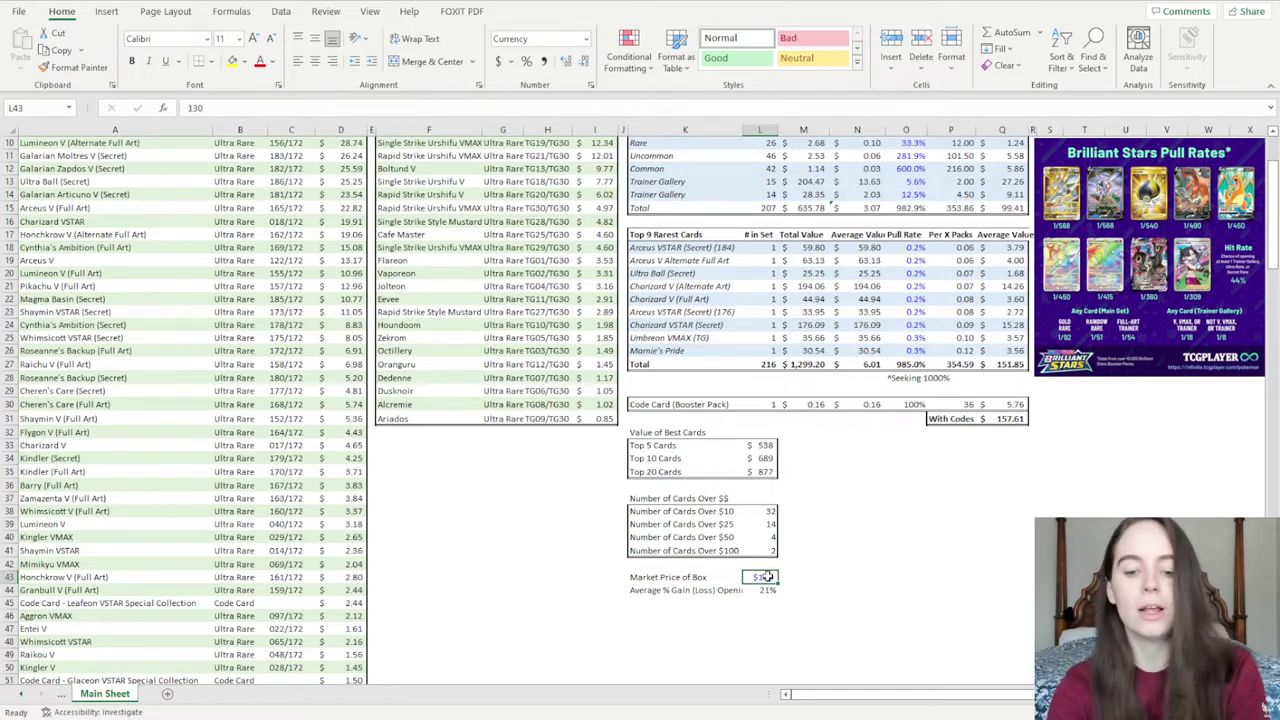
type("100")
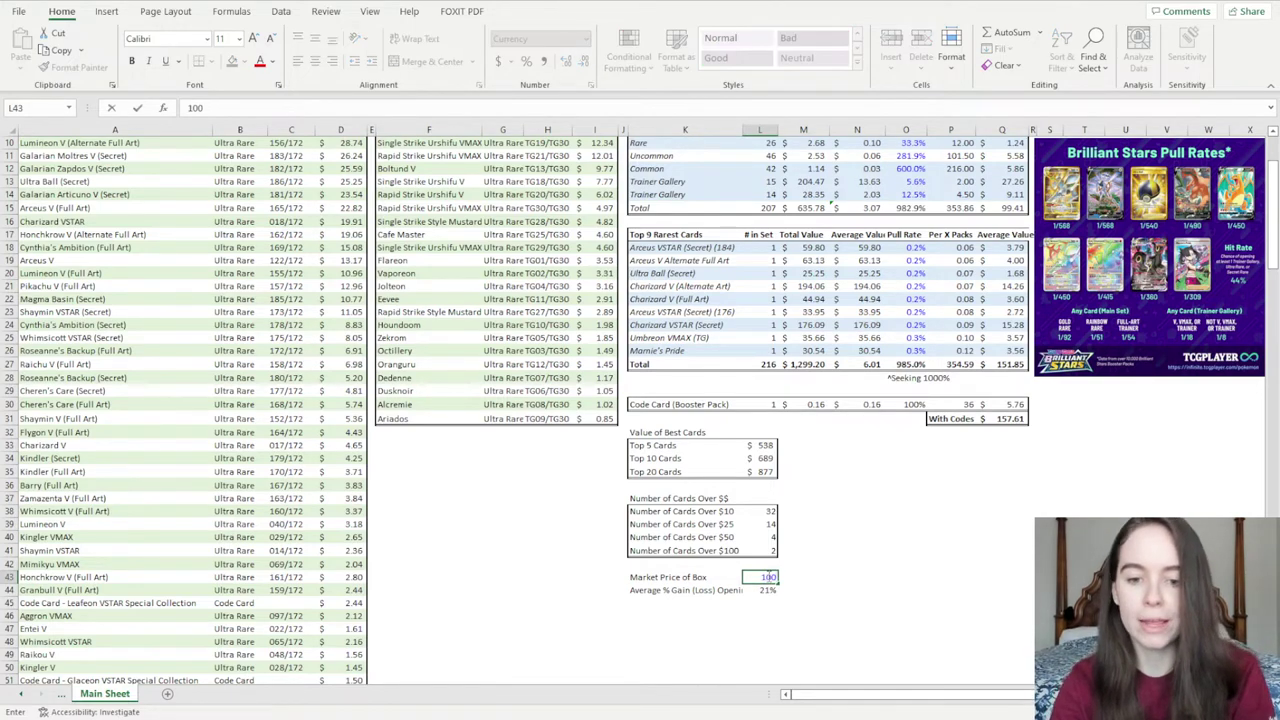
key("Return")
scroll(768, 576, "up", 3)
scroll(768, 576, "down", 2)
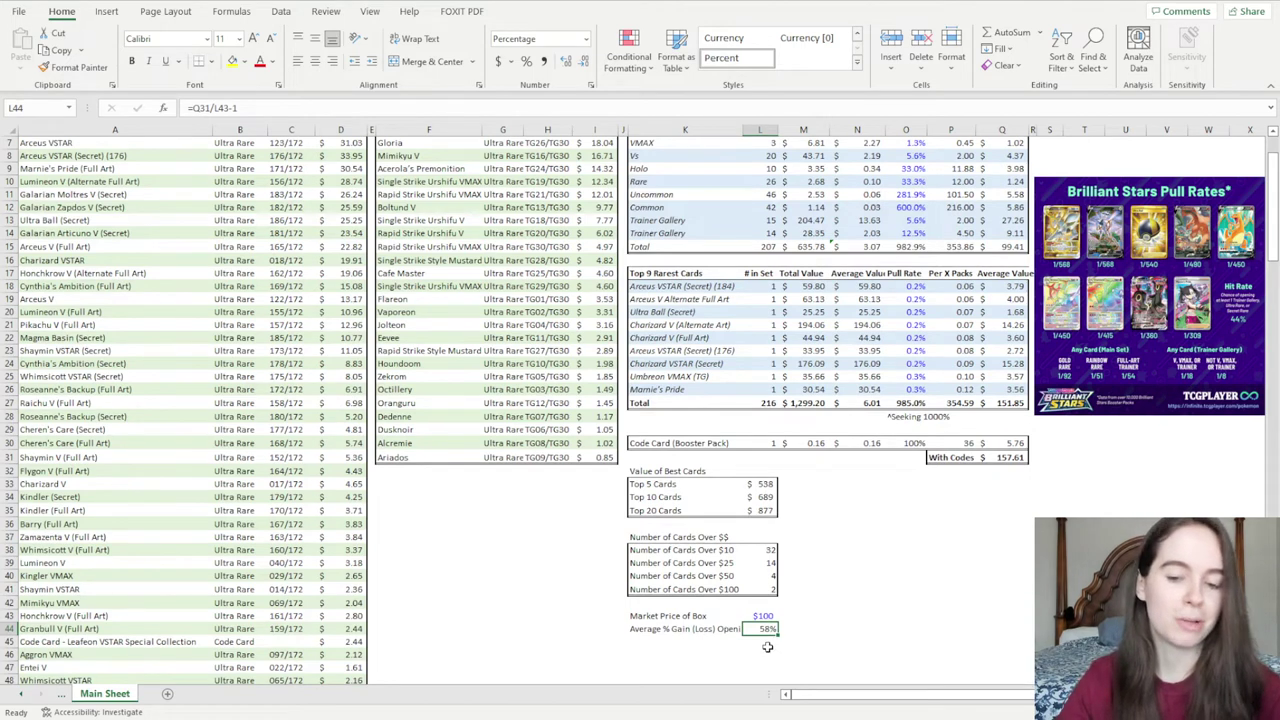
Step: Restore the Market Price of Box to $130
left_click(763, 616)
key("Return")
scroll(766, 615, "up", 2)
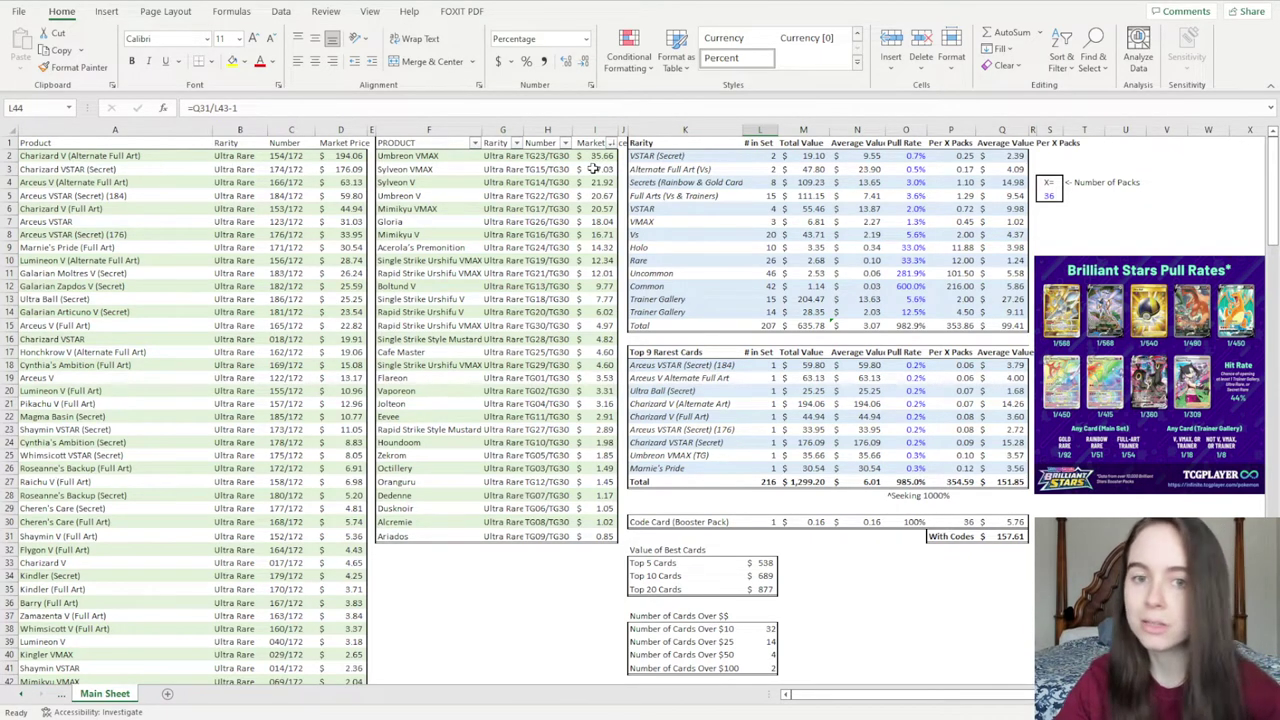
Step: Review the pull rates, per-pack quantities and average value formulas of the Top 9 Rarest Cards
left_click(398, 428)
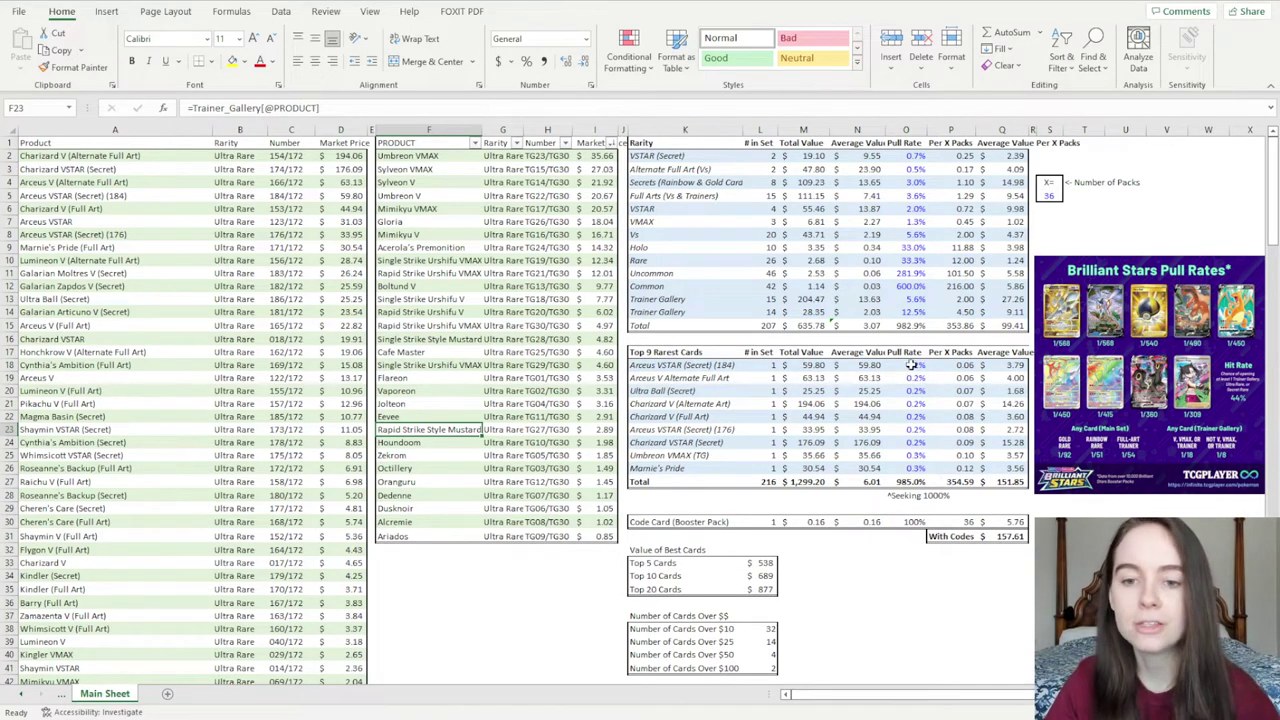
left_click_drag(912, 366, 922, 472)
left_click(930, 391)
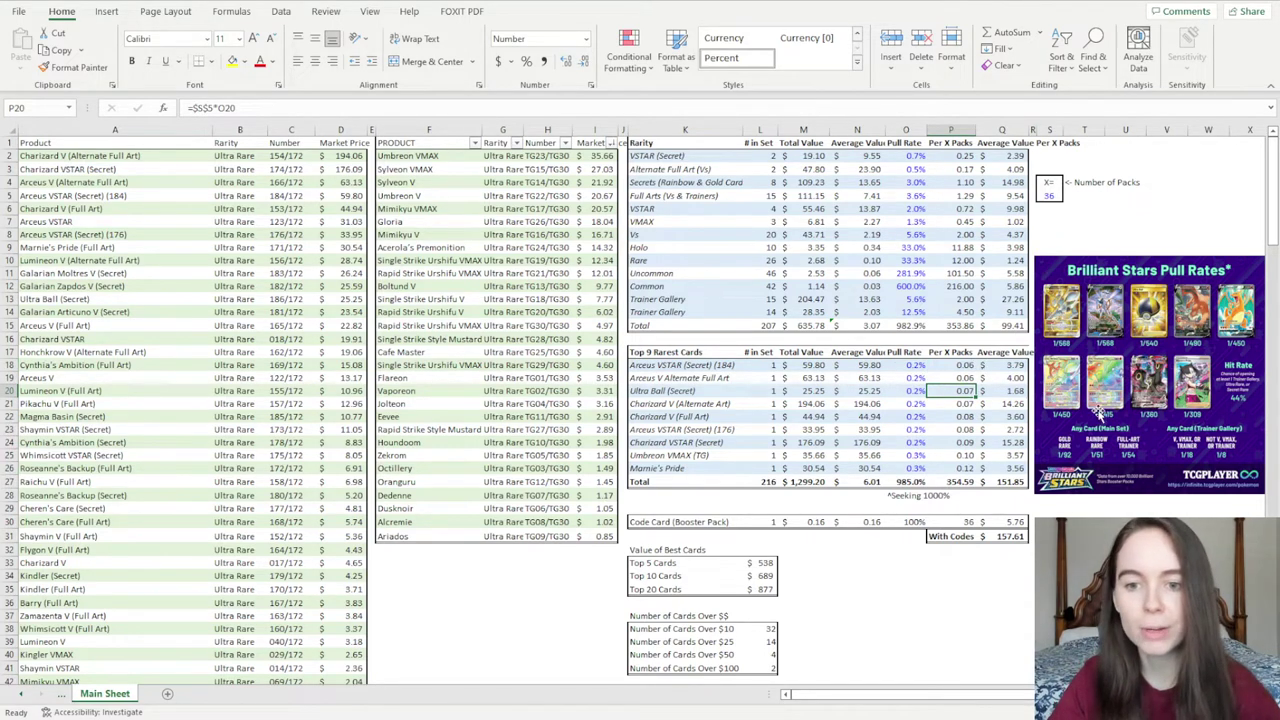
left_click(1005, 469)
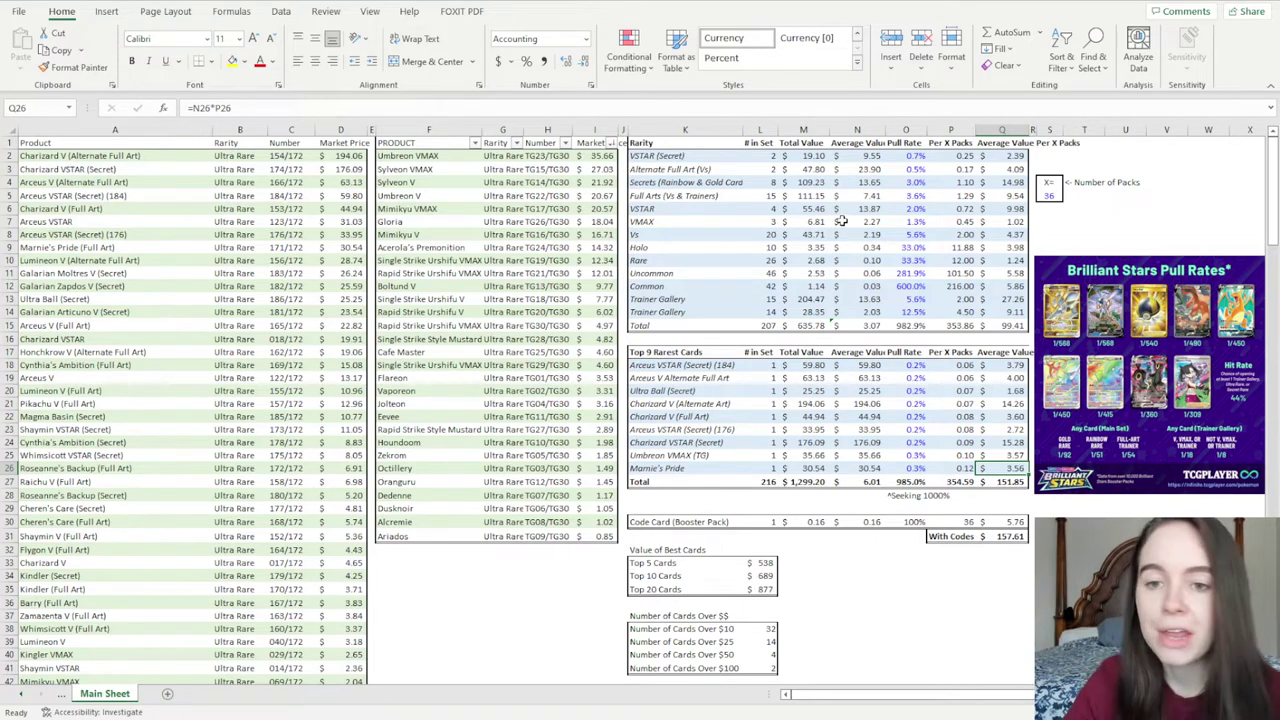
Step: Review the Secrets (Rainbow & Gold Cards) row, both Trainer Gallery rows and the box price and gain figures
left_click(685, 182)
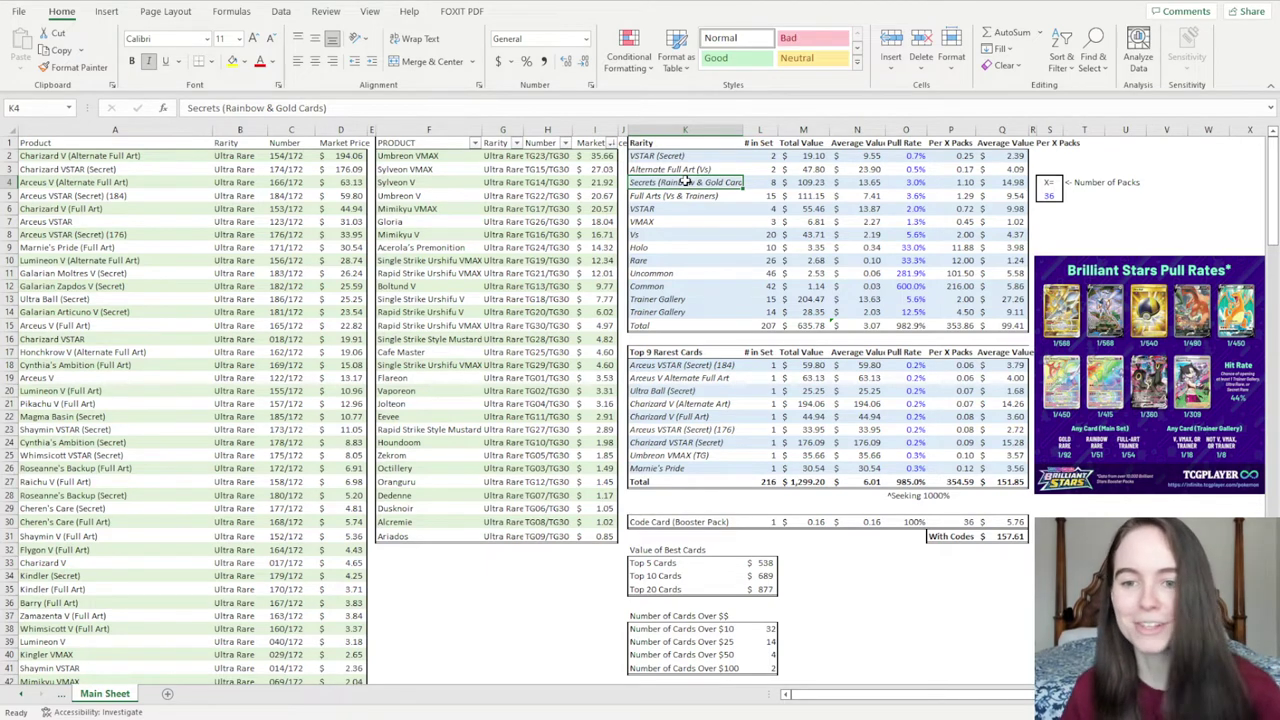
left_click(316, 277)
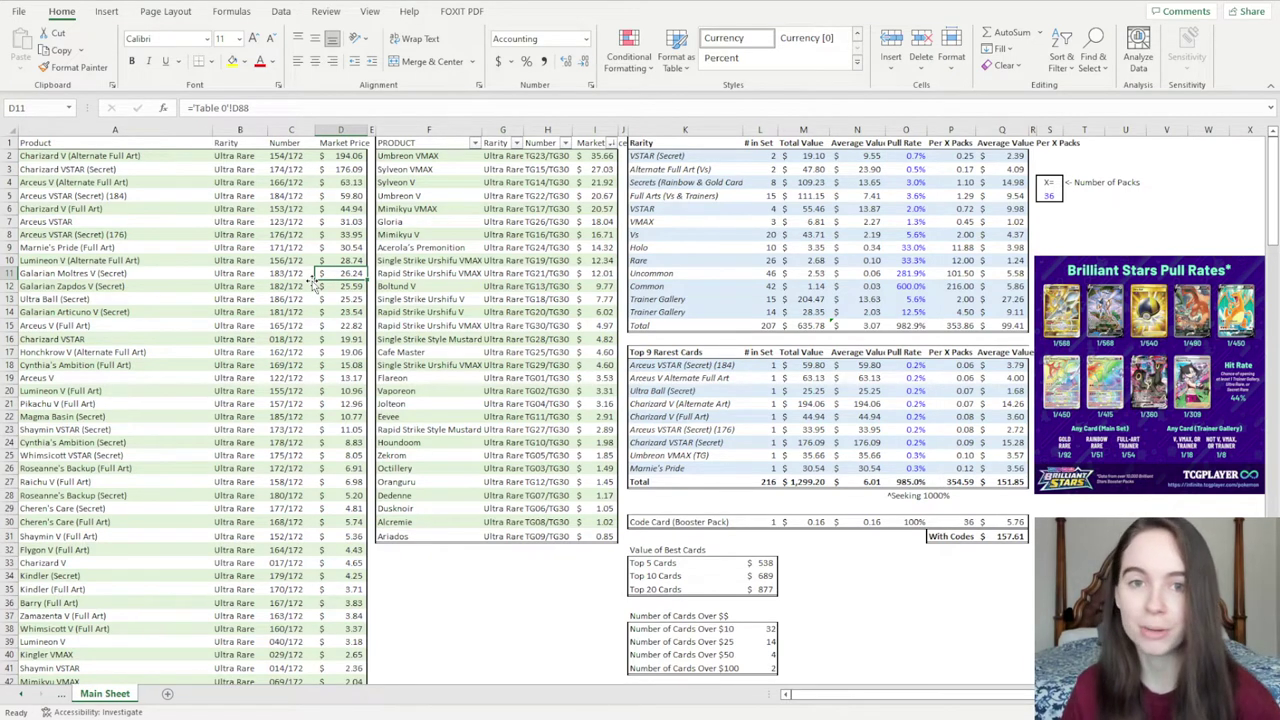
left_click(700, 182)
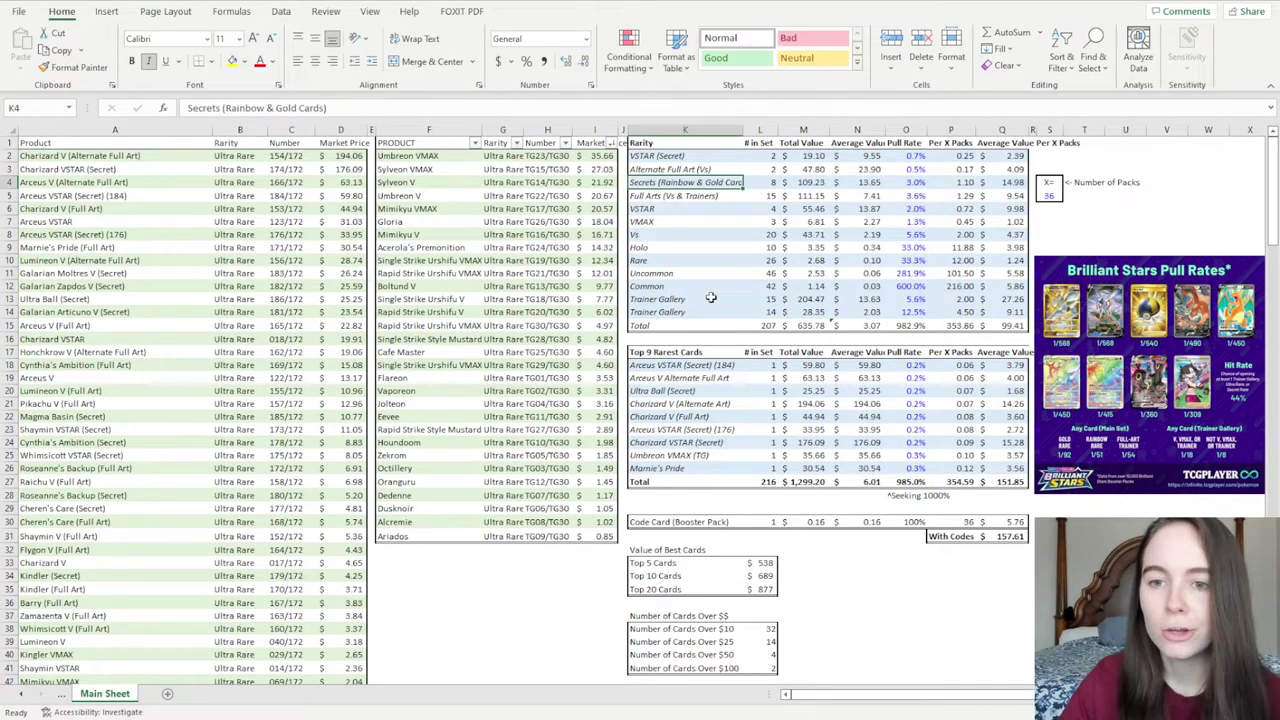
left_click(711, 298)
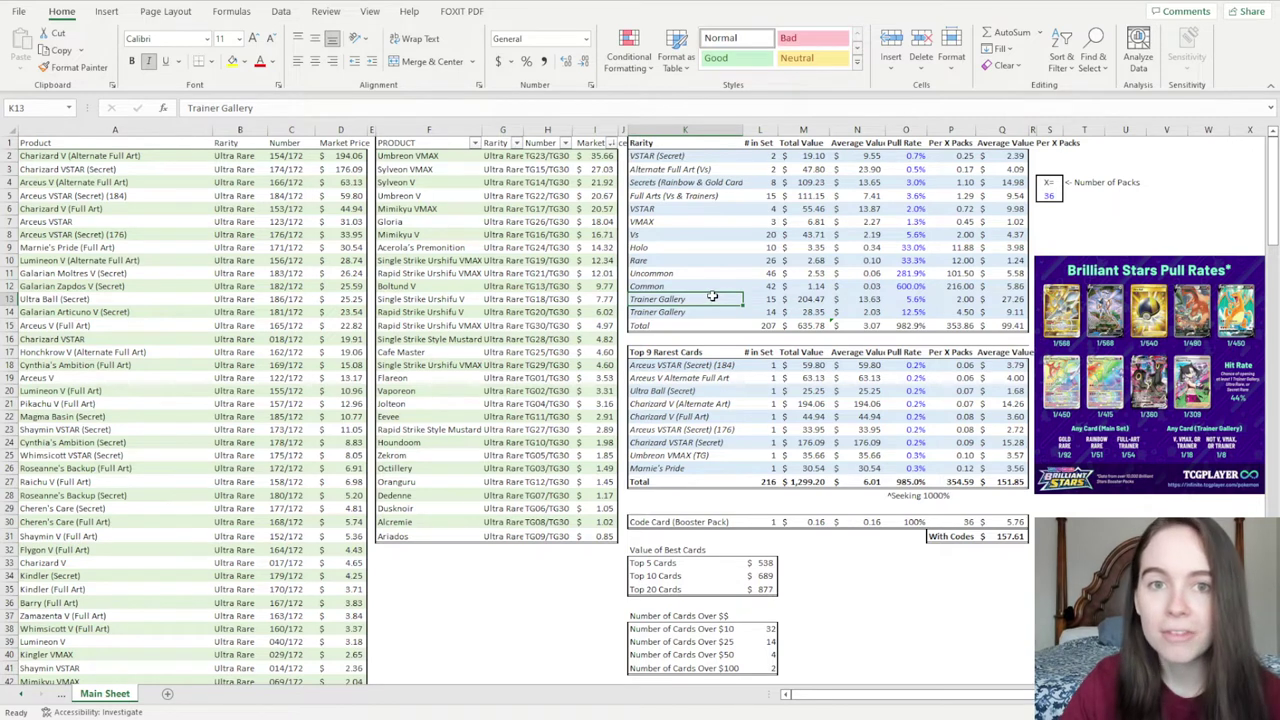
left_click_drag(711, 297, 1017, 311)
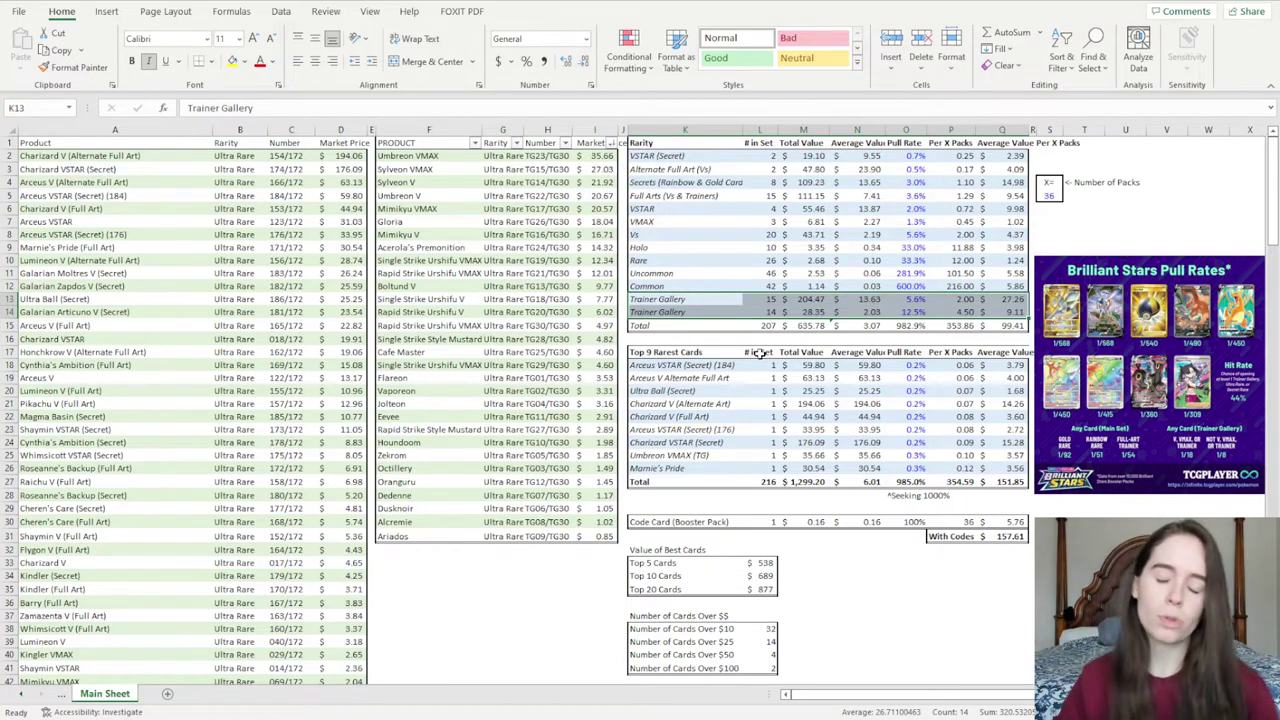
scroll(700, 420, "down", 3)
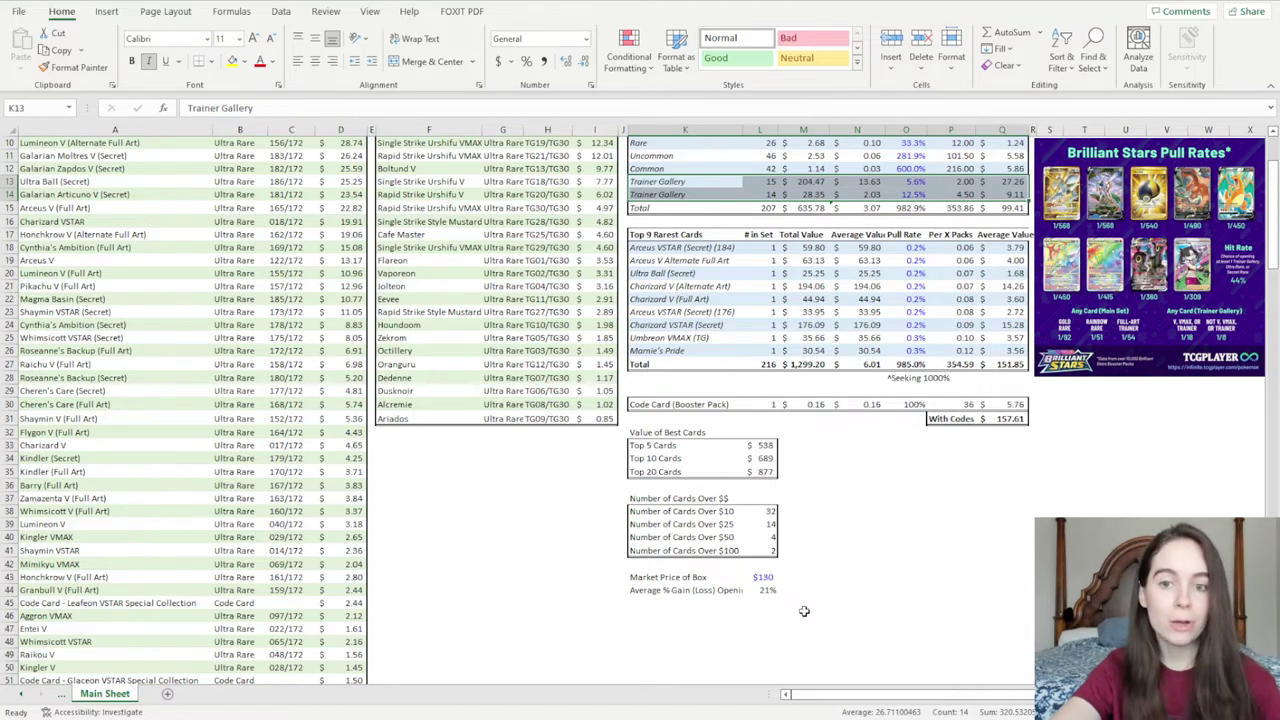
scroll(803, 610, "up", 3)
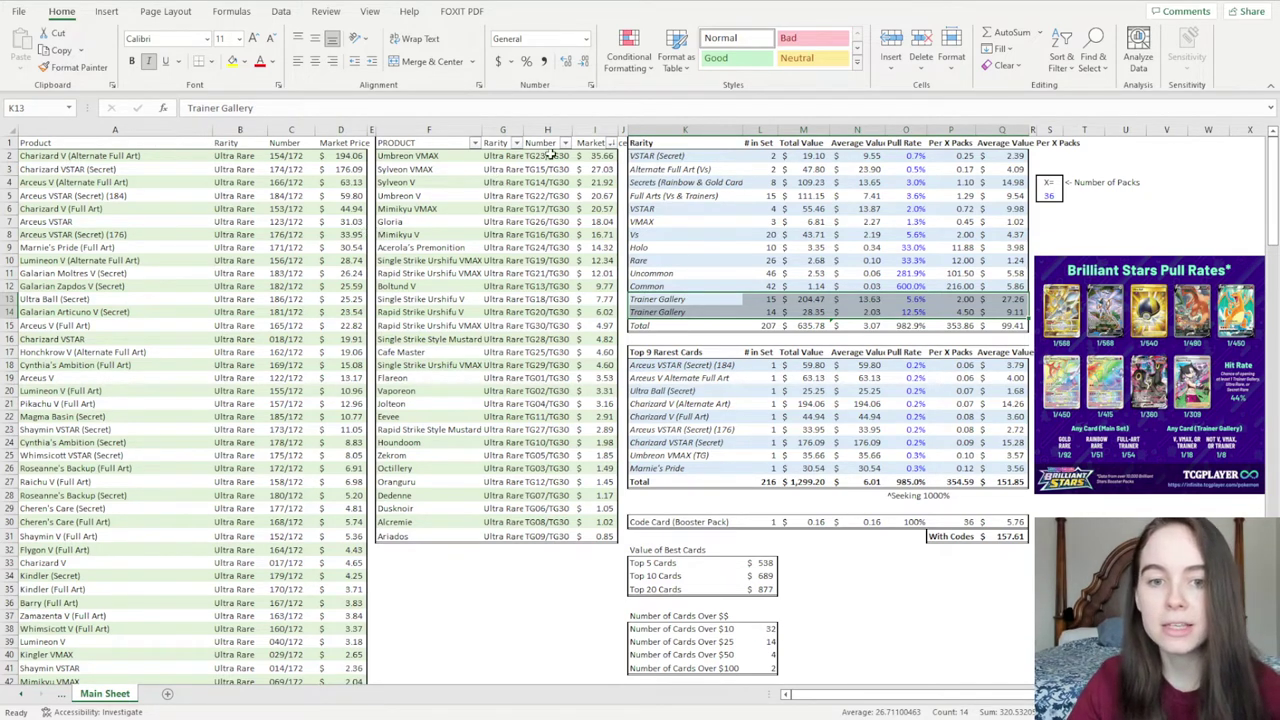
Step: Examine the Trainer Gallery product list, covering the upper cards through row 18 and the cards from Flareon to Ariados
left_click_drag(548, 155, 612, 286)
left_click(1125, 562)
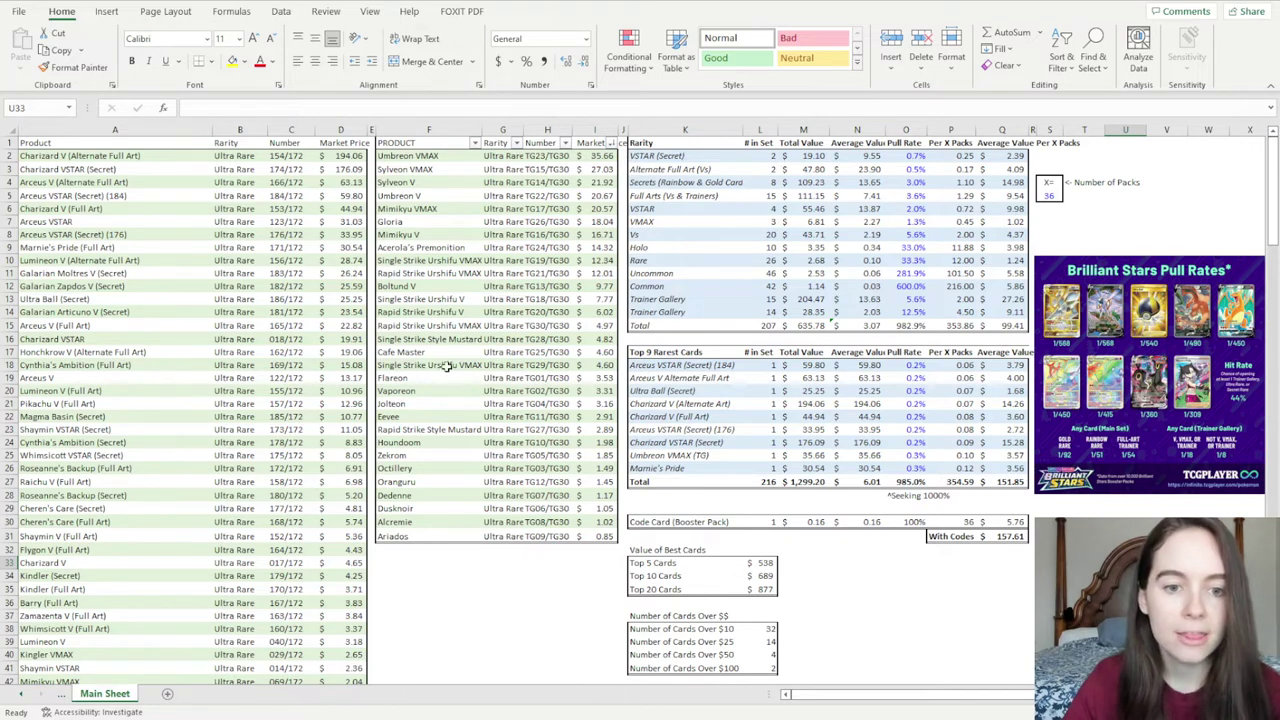
left_click_drag(447, 367, 422, 157)
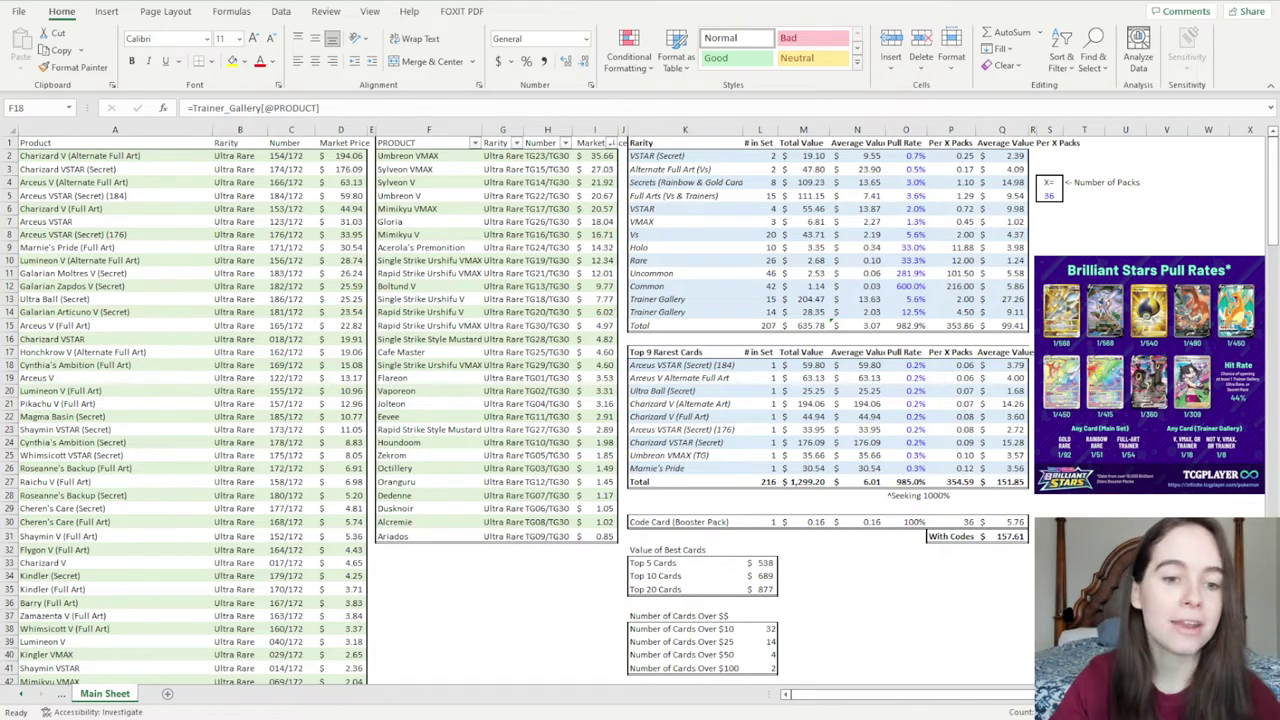
key("ctrl+shift+Up")
left_click_drag(400, 378, 604, 535)
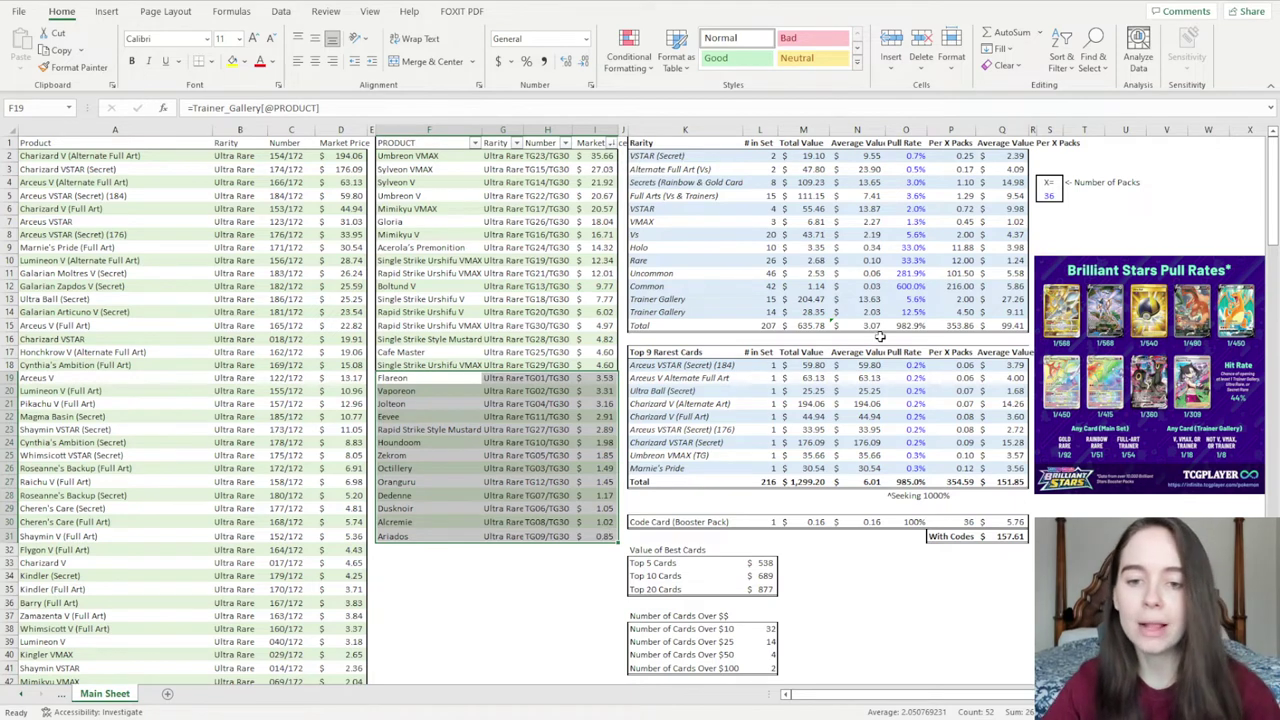
Step: Inspect the Top 9 Rarest Cards table, its Per X Packs column and the Galarian Moltres V (Secret) market price
left_click(672, 366)
left_click_drag(672, 366, 983, 478)
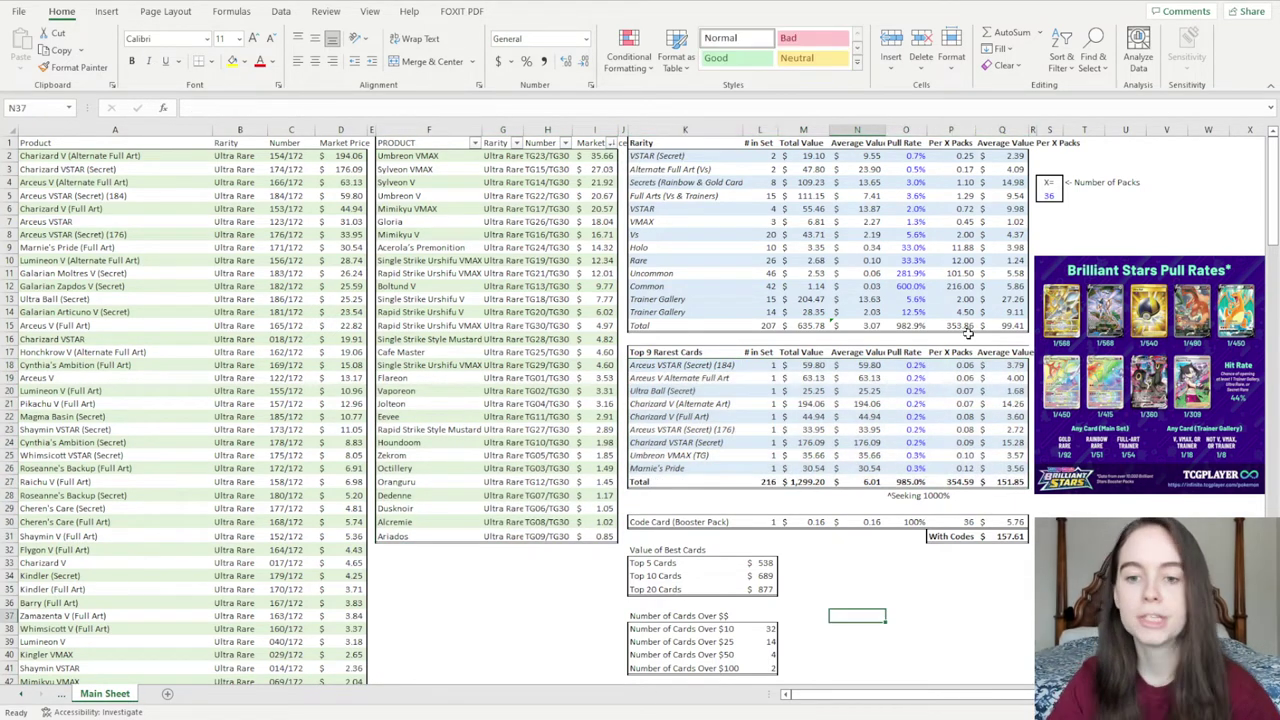
left_click_drag(950, 365, 970, 470)
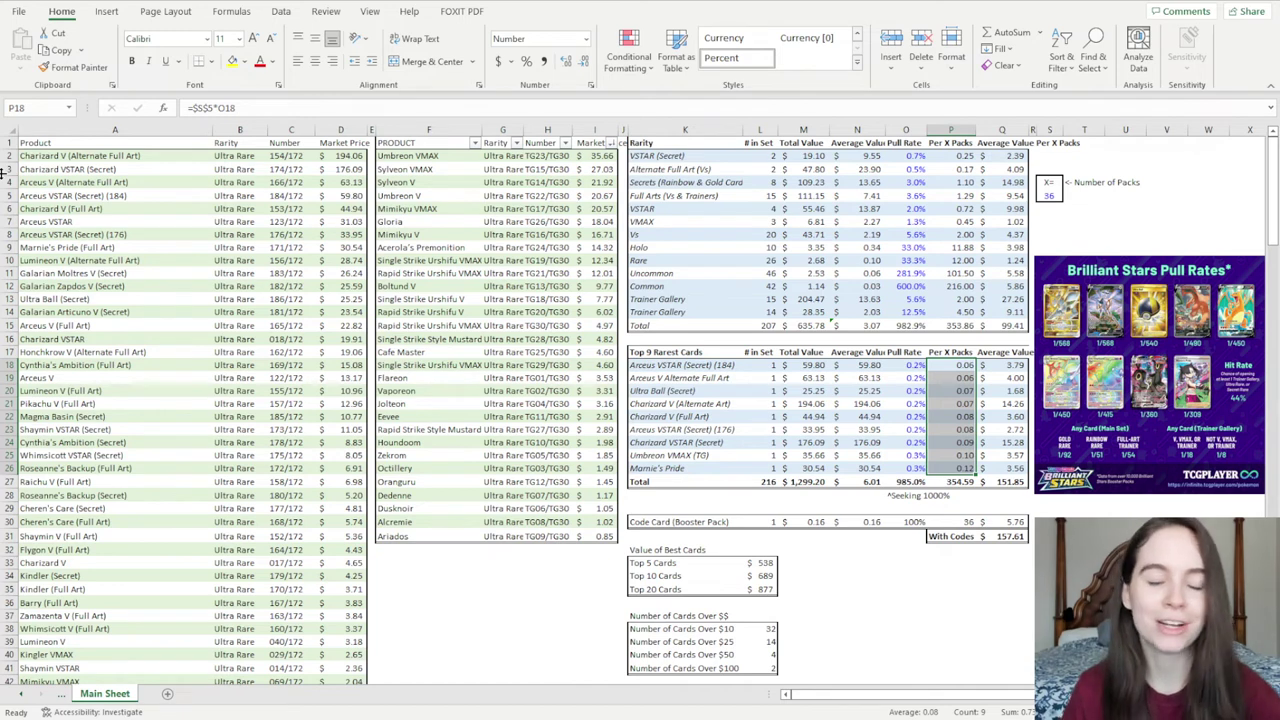
left_click(340, 273)
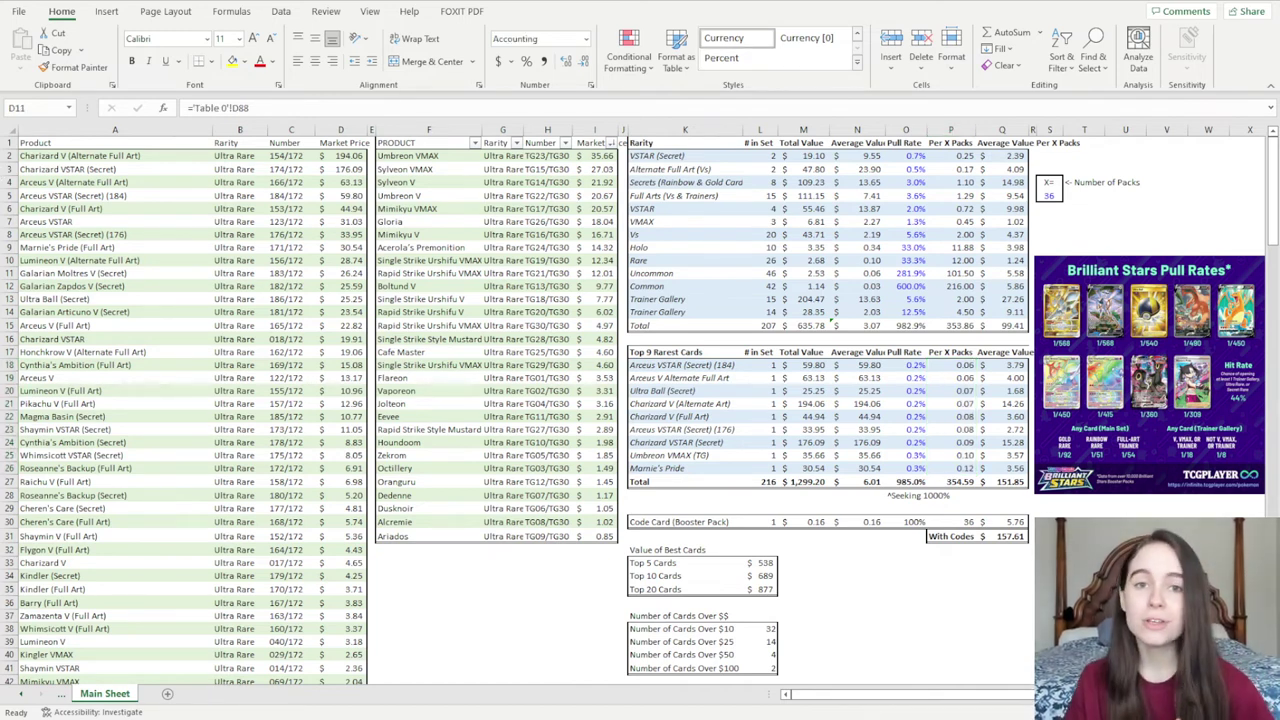